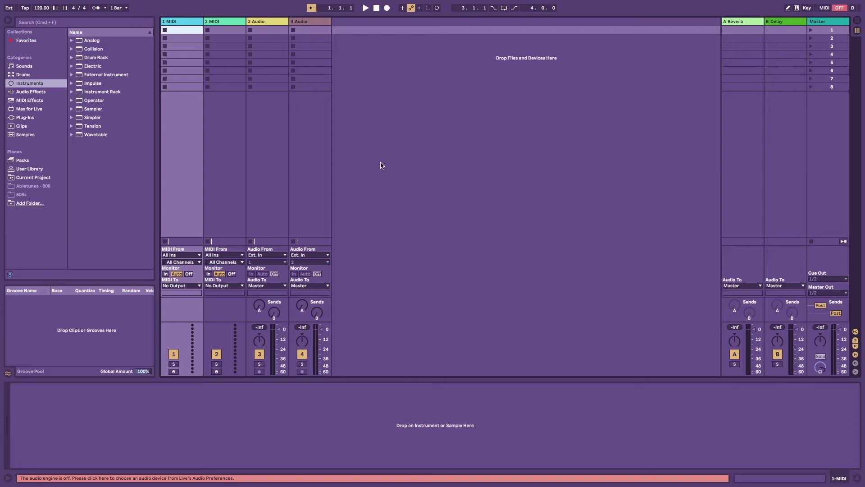
- Switch to the Arrangement View and delete both MIDI tracks, leaving only the two audio tracks
click(858, 26)
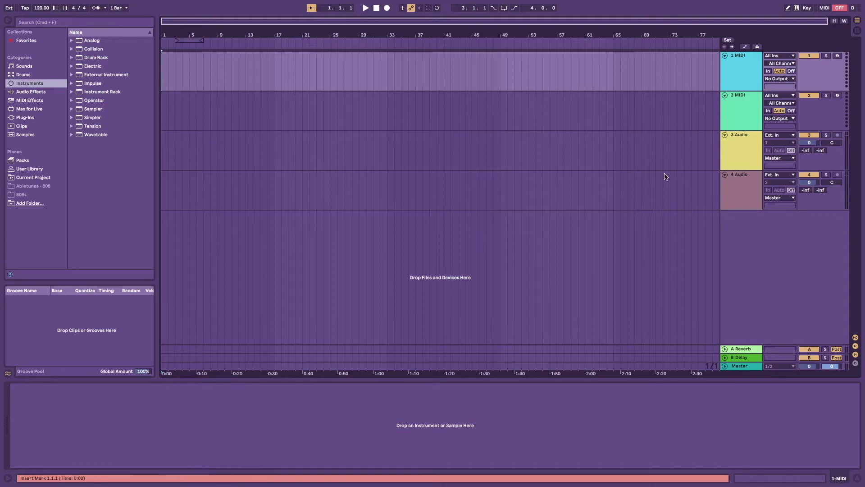
click(747, 104)
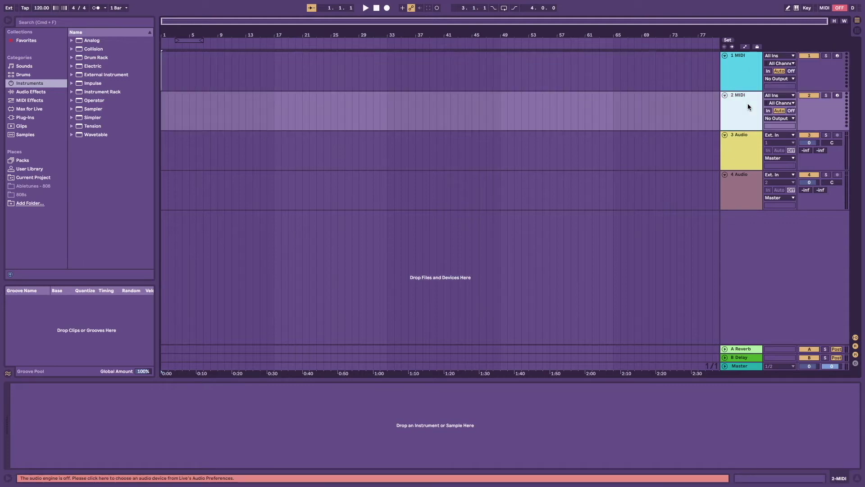
key(Delete)
click(739, 70)
key(Delete)
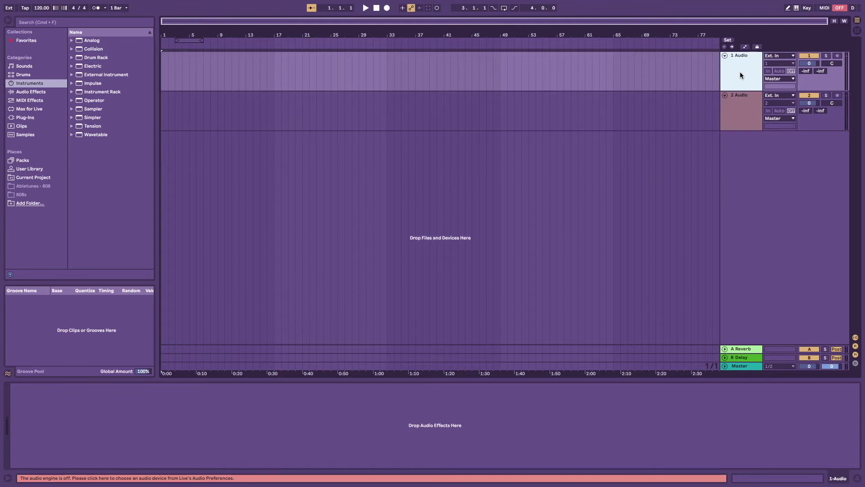
- Color the first audio track pink and the second audio track purple
right_click(739, 72)
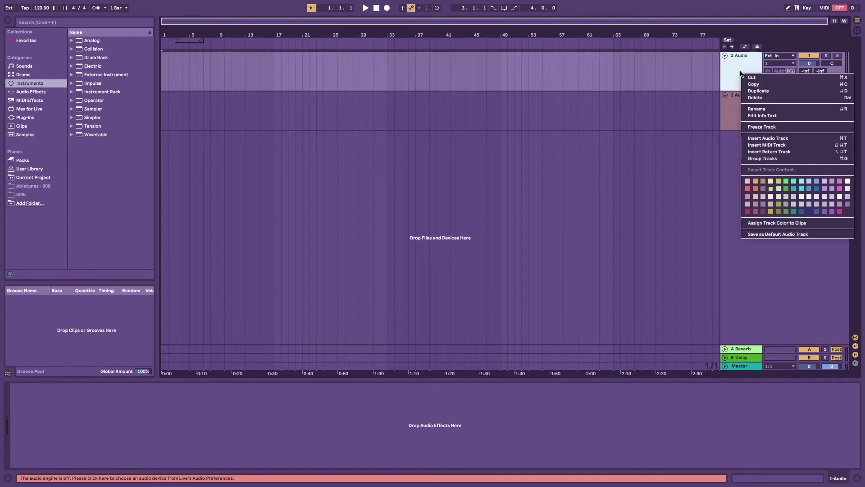
click(839, 189)
right_click(746, 117)
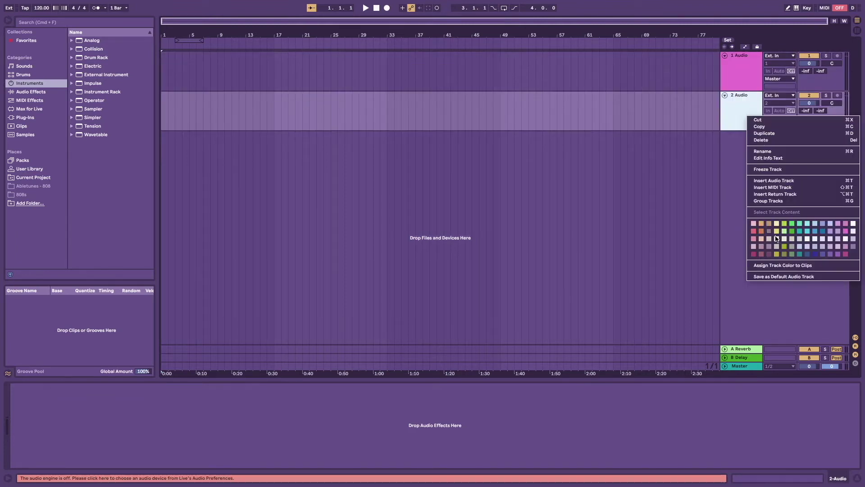
click(824, 254)
right_click(734, 106)
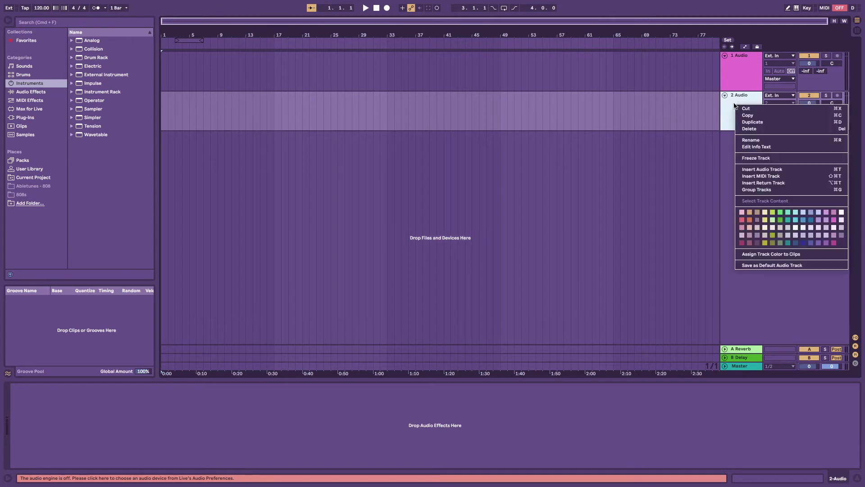
click(819, 243)
click(748, 74)
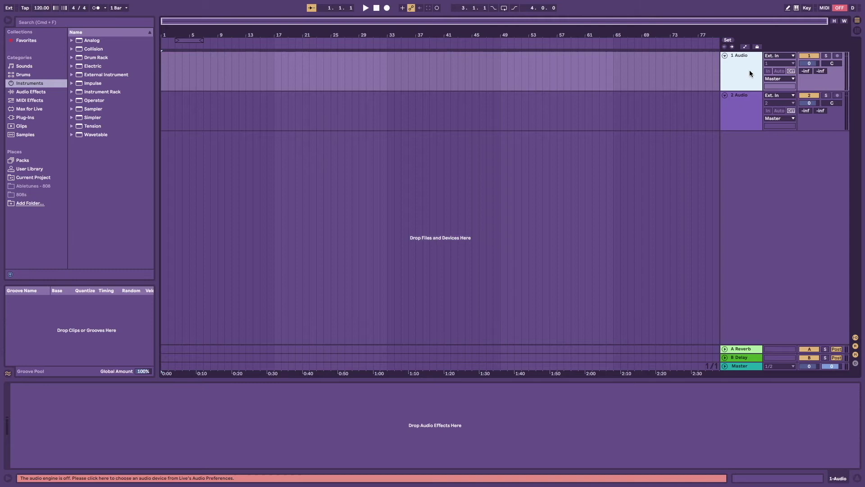
- Set the audio input device to USB Audio CODEC (2 In, 0 Out) and the output device to Built-in Output (0 In, 2 Out)
click(781, 57)
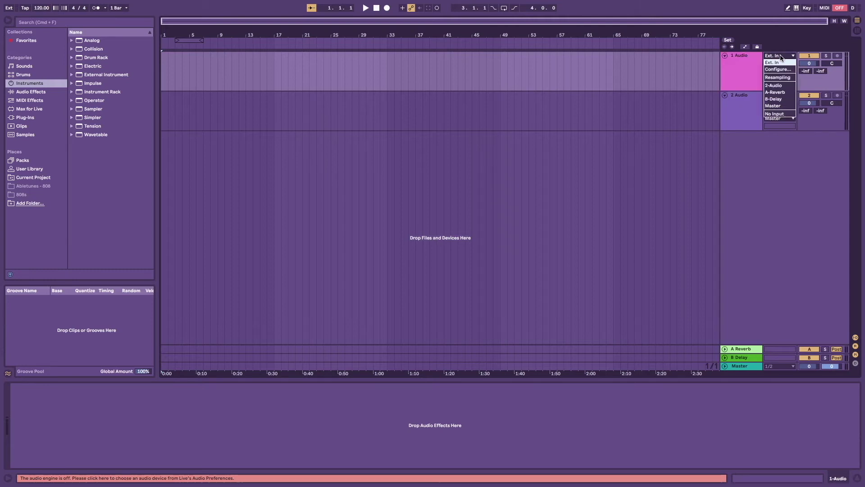
click(581, 77)
mouse_move(1, 3)
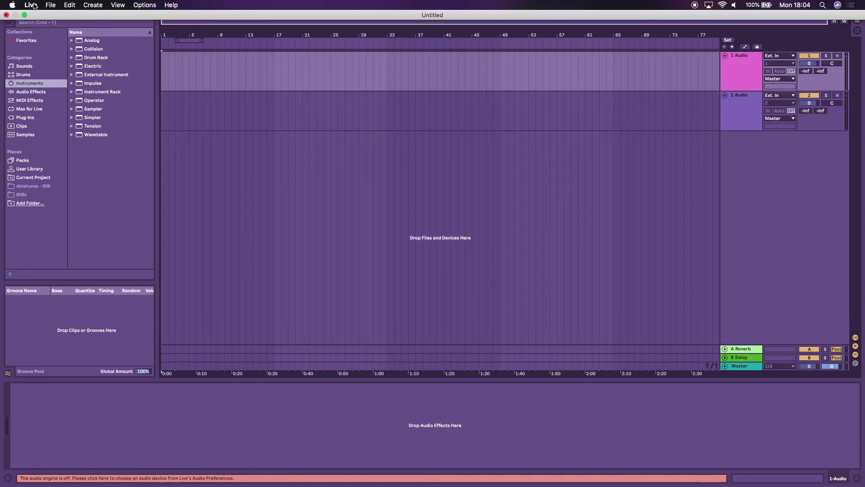
click(33, 6)
click(36, 28)
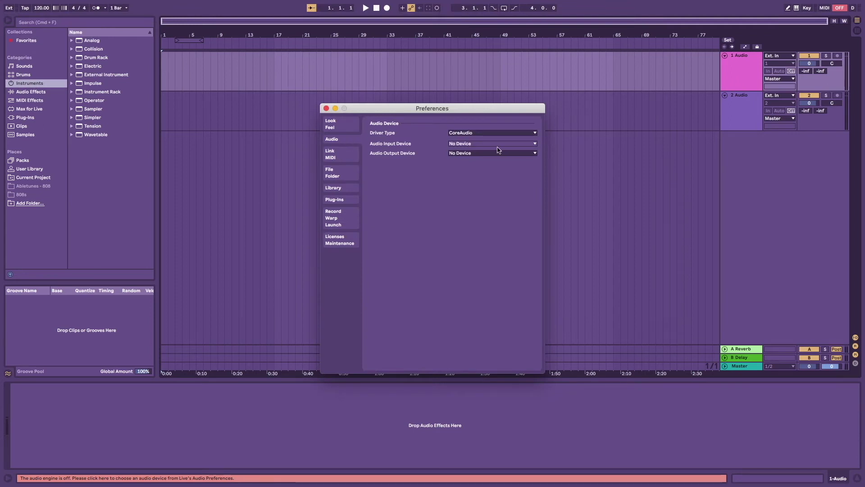
click(470, 143)
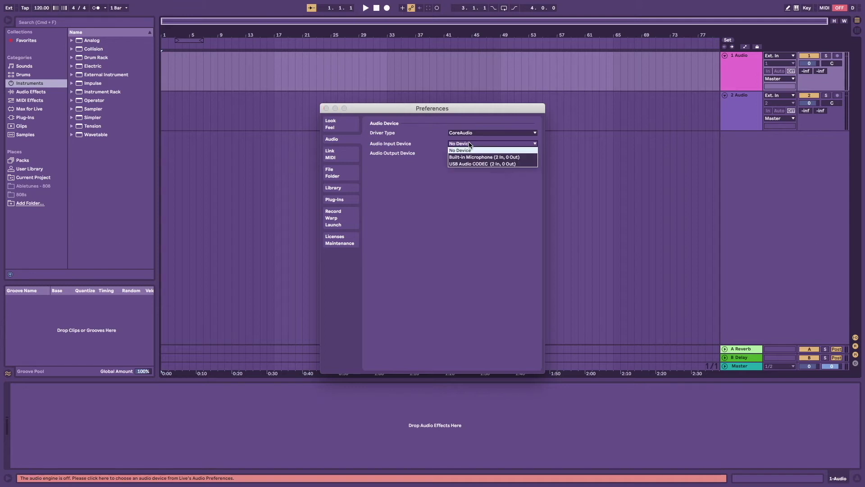
click(476, 165)
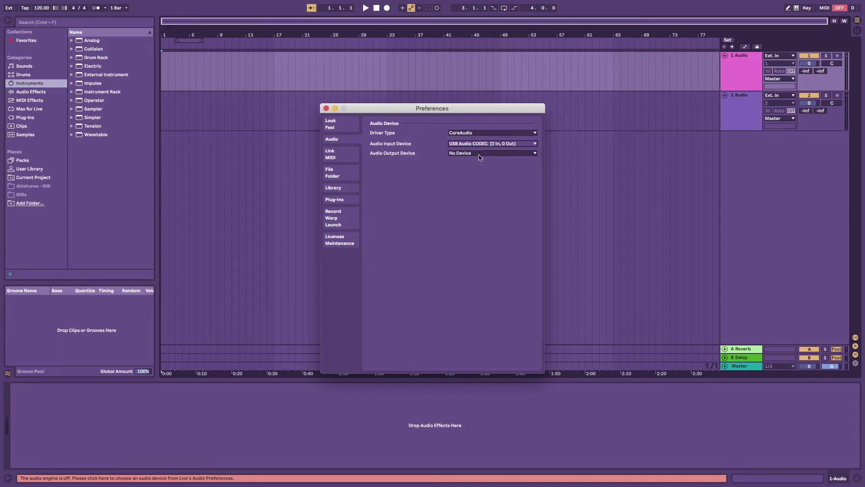
click(472, 153)
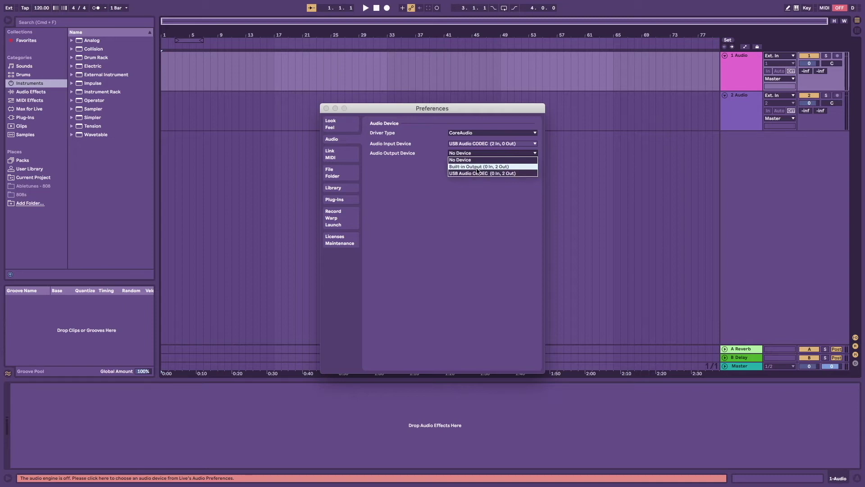
click(477, 167)
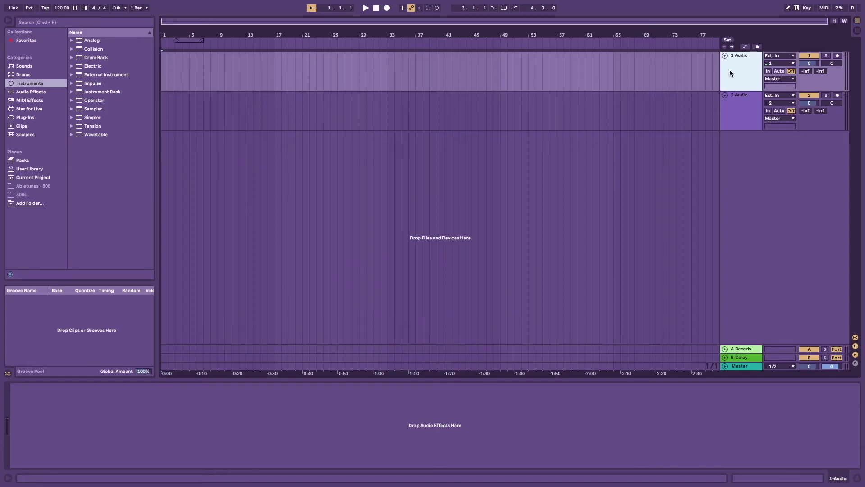
- Set the first audio track's monitoring to In, arm it for recording, and record a short take from the start
click(768, 71)
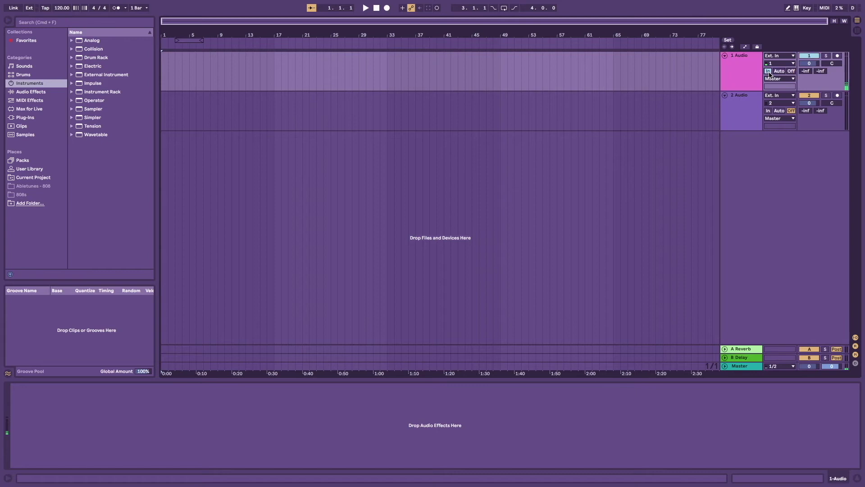
click(837, 56)
click(387, 8)
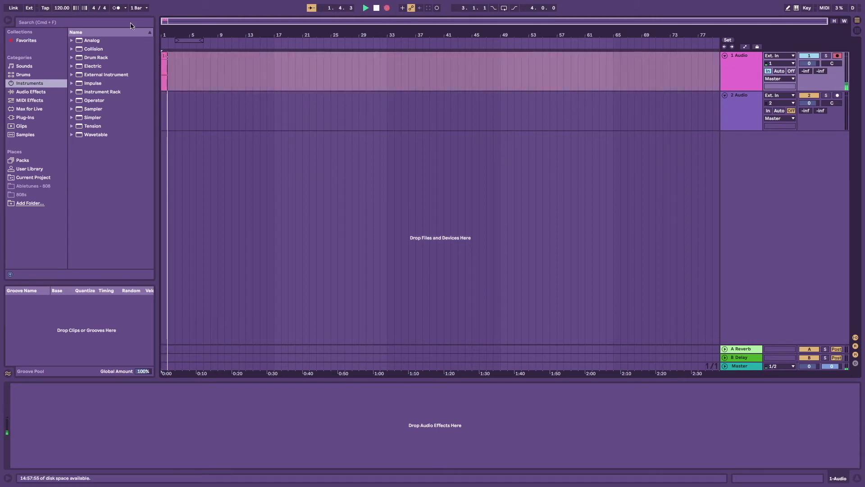
key(space)
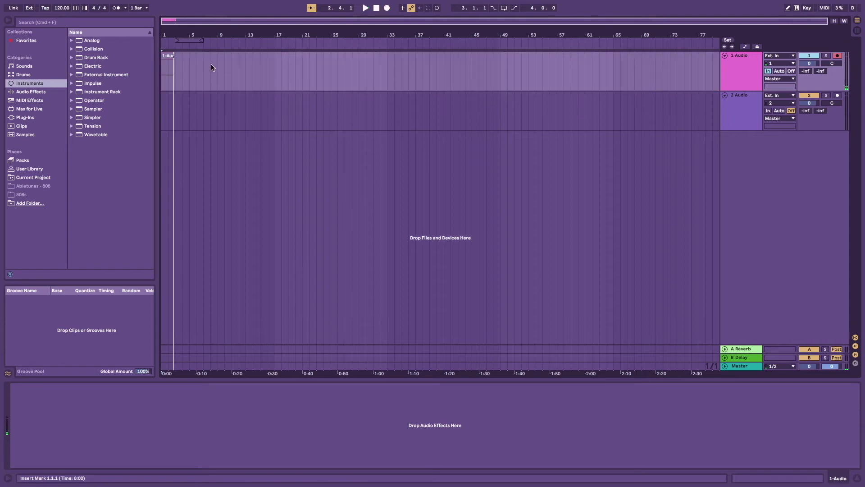
- Review the first audio track's input channel and input source options, and open the audio preferences from its input configuration
click(750, 75)
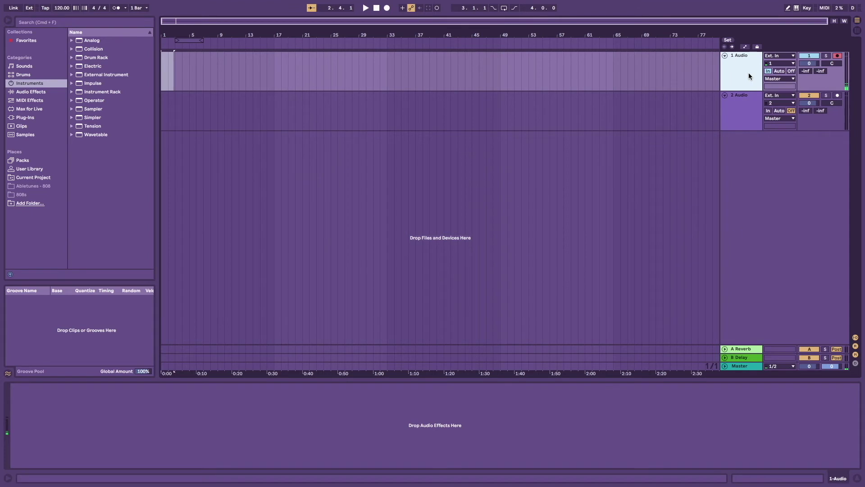
click(776, 64)
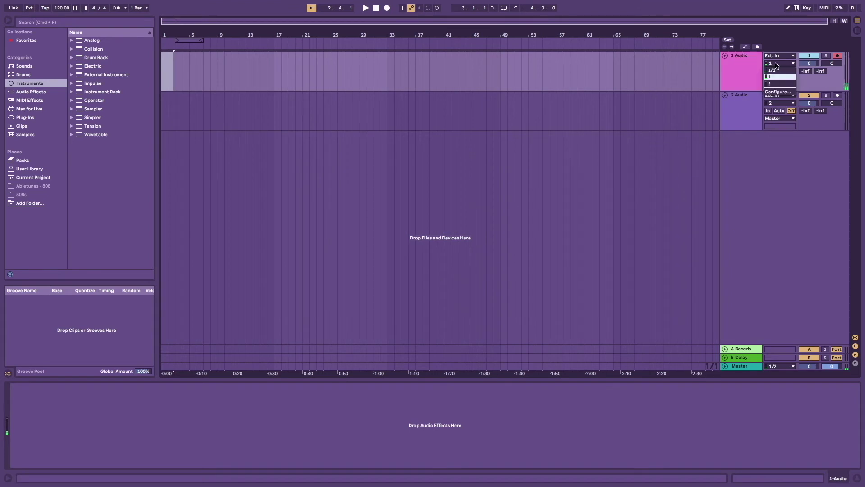
click(751, 70)
click(772, 56)
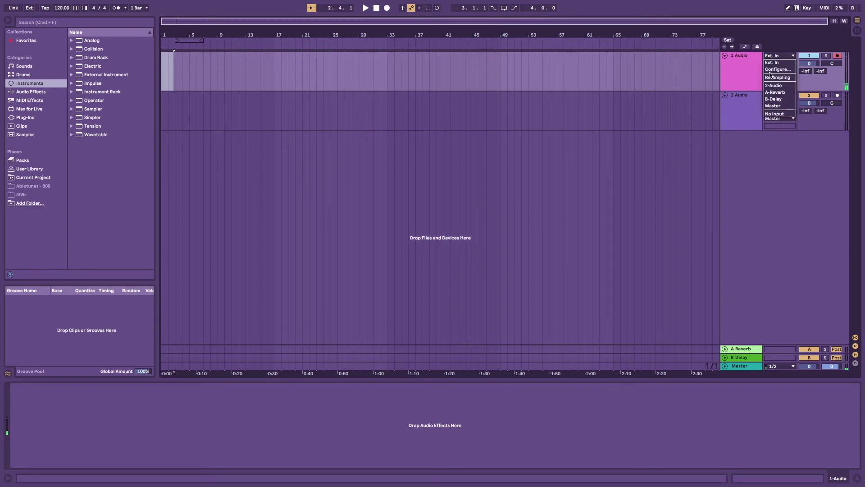
click(773, 70)
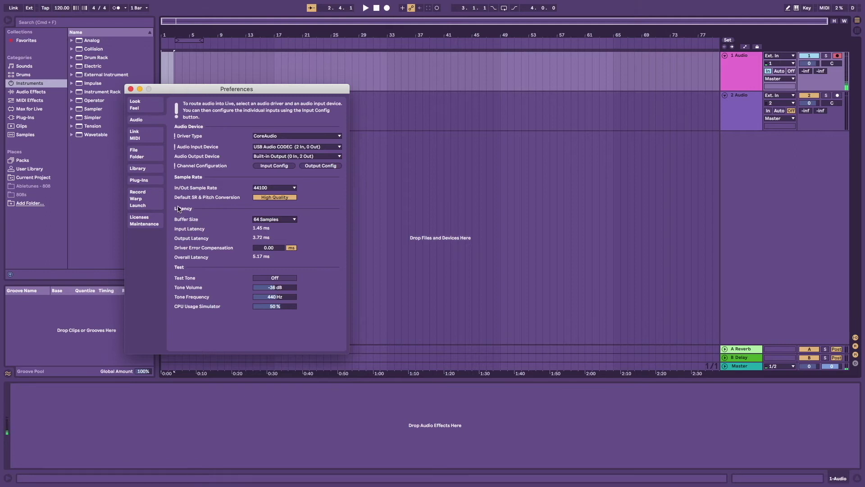
- Try a buffer size of 128 Samples, return it to 64 Samples, and close the preferences
click(267, 220)
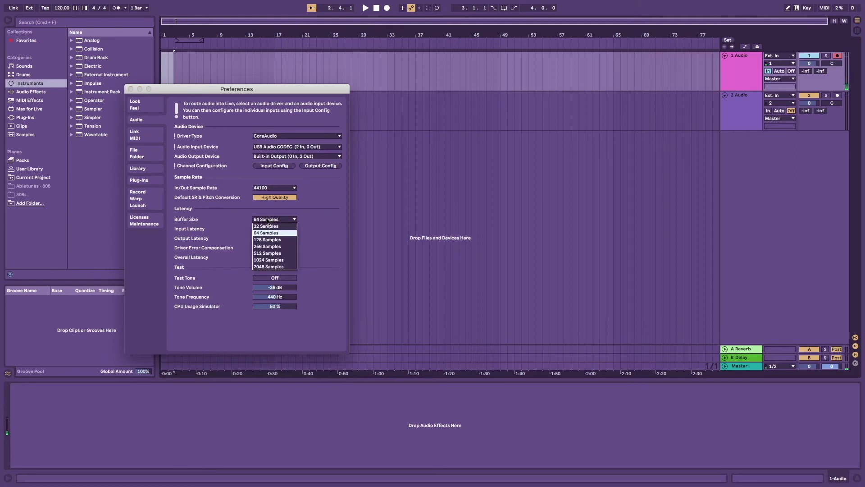
click(268, 240)
click(254, 223)
click(268, 220)
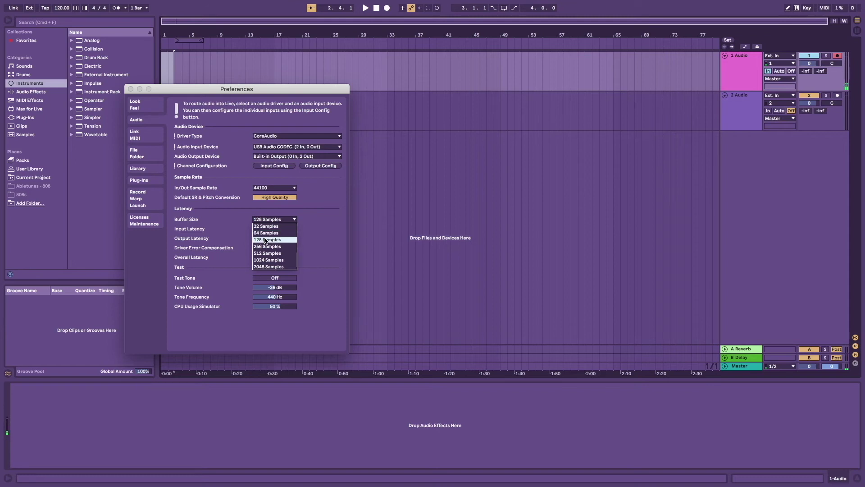
click(264, 233)
key(Escape)
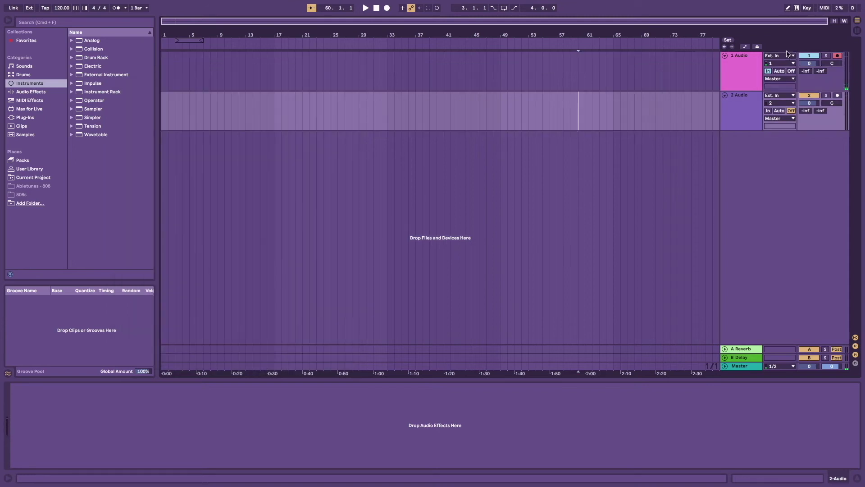
- Try the Off and Auto monitoring modes on the first audio track and return it to In
click(742, 74)
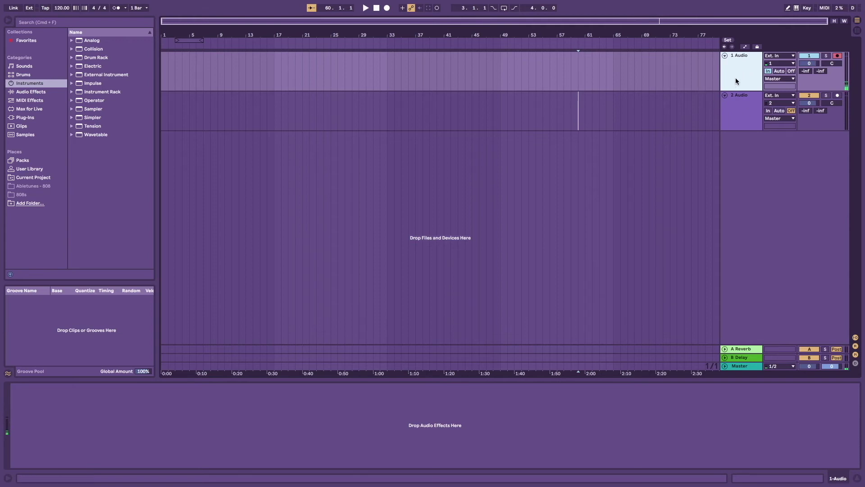
click(769, 72)
click(769, 72)
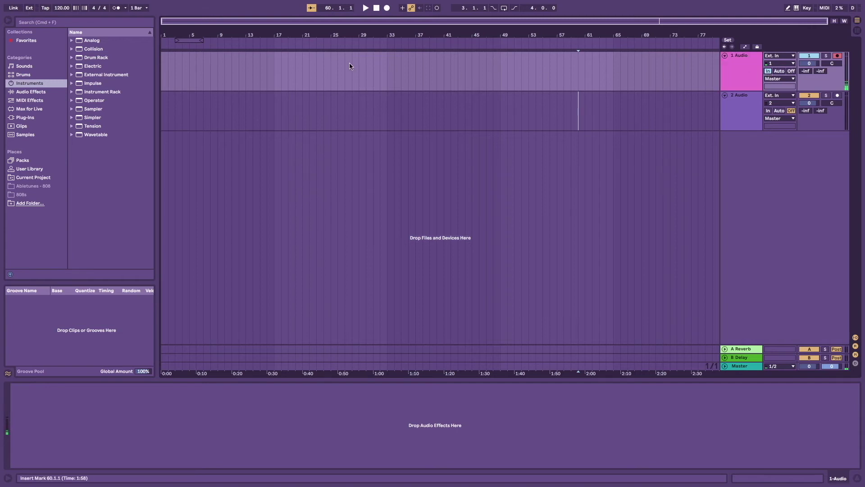
click(793, 72)
click(779, 71)
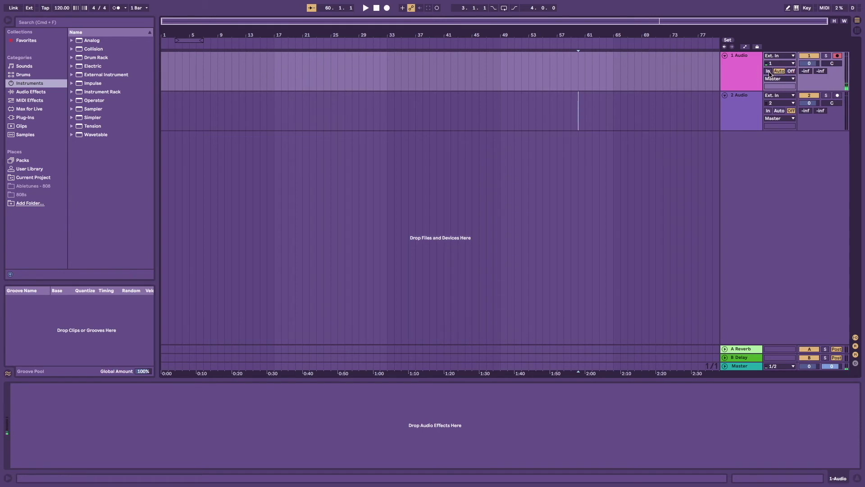
click(768, 72)
click(736, 70)
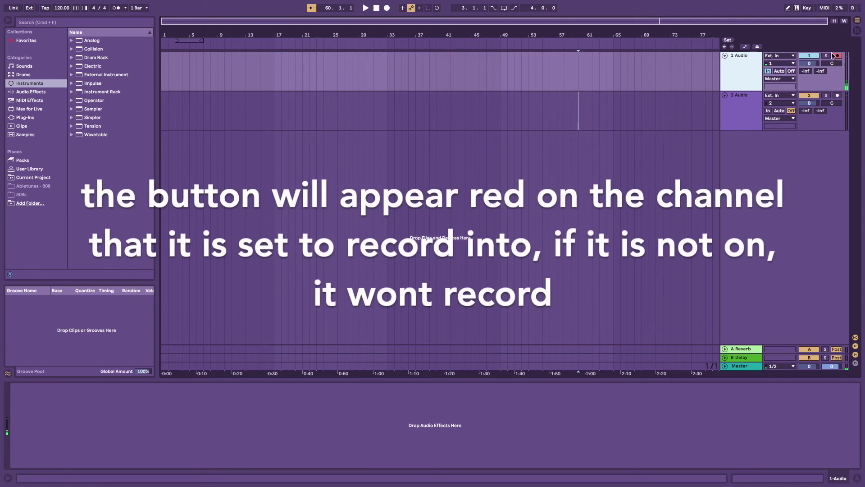
- Record a short test take on the first audio track from bar 60 and undo it
click(386, 7)
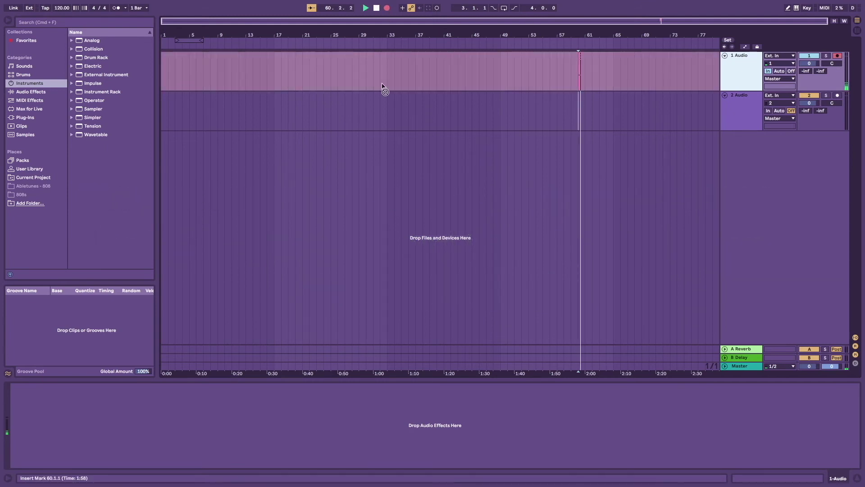
click(376, 8)
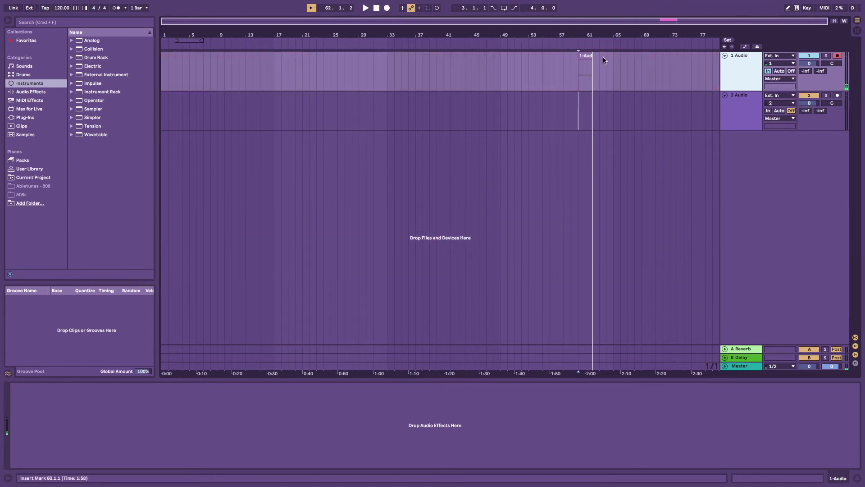
click(587, 54)
key(super+z)
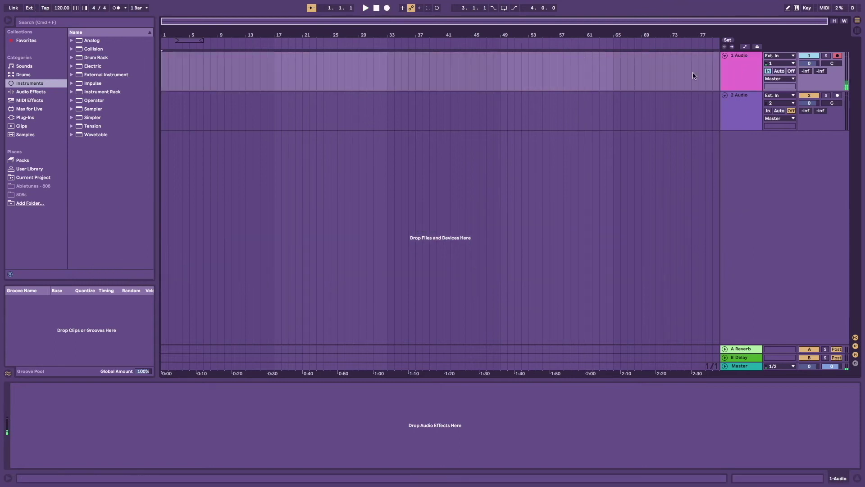
- Record a short take of about three bars on the armed first audio track from the start of the arrangement
click(163, 67)
click(387, 8)
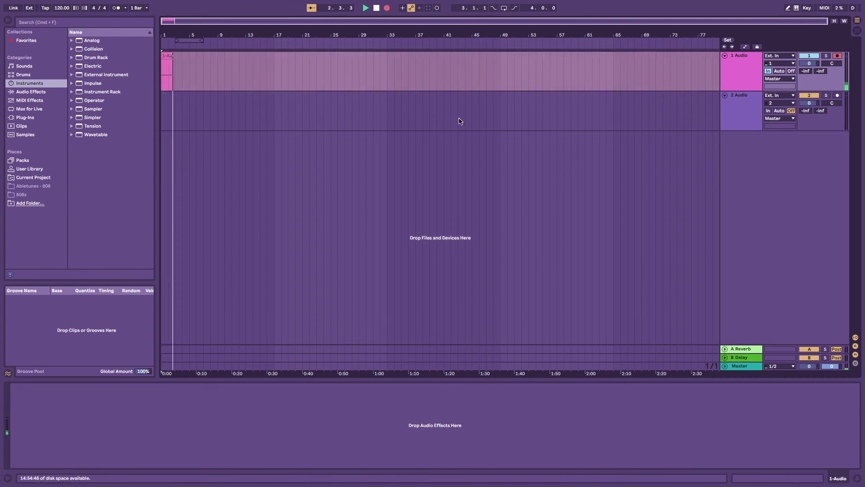
click(381, 9)
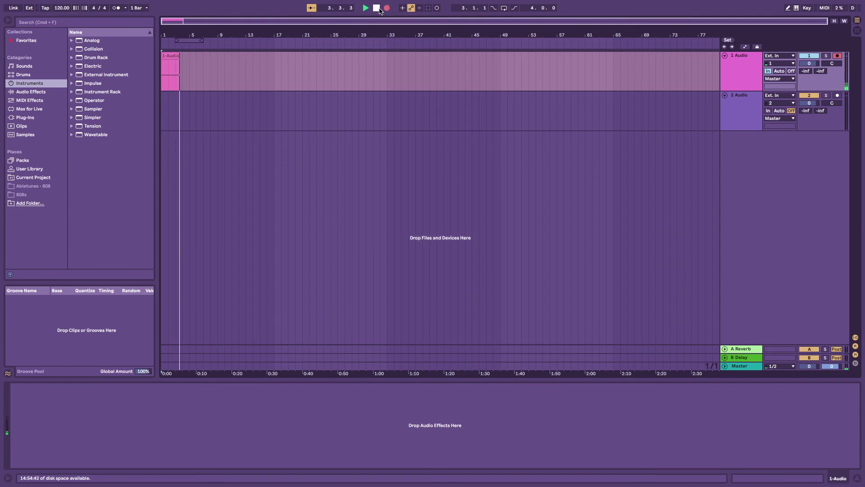
- Select the recorded clip on the first audio track and play it back
click(171, 72)
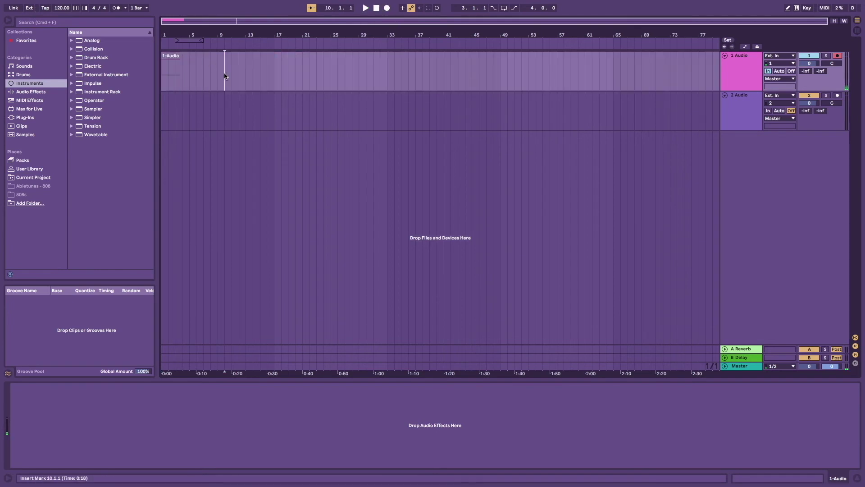
click(170, 58)
key(space)
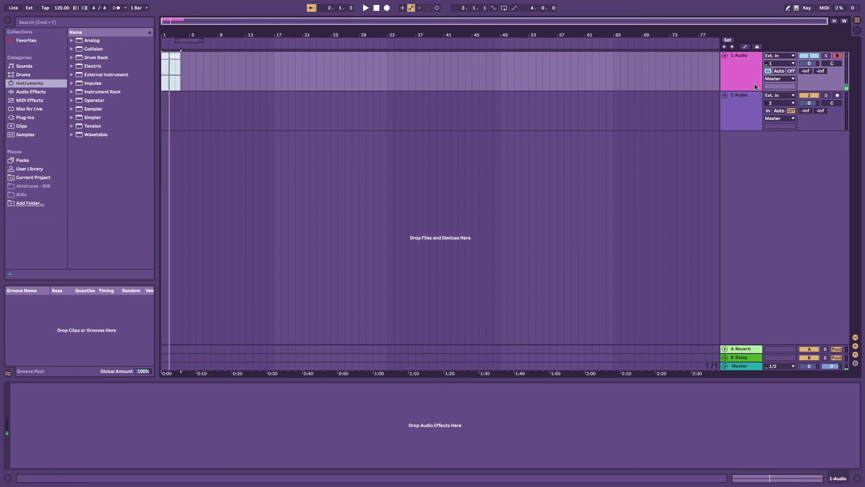
- Set the first audio track's monitoring to Off and play back its recorded clip
click(791, 72)
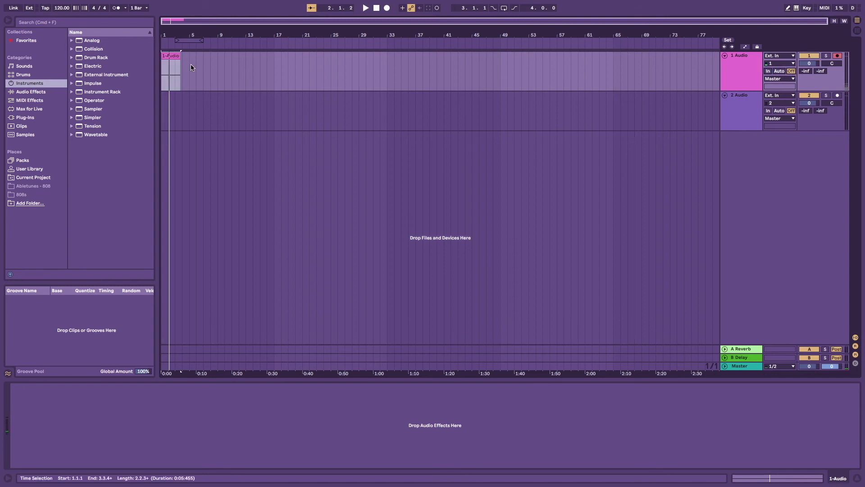
key(space)
key(super+a)
key(space)
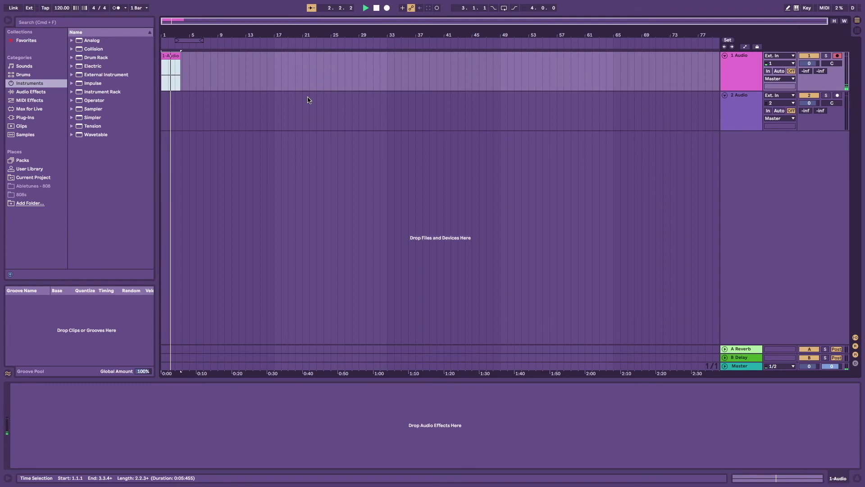
- Stop playback, delete the recorded clip from the first audio track, and return the insert marker to bar 1
click(170, 56)
key(space)
key(Delete)
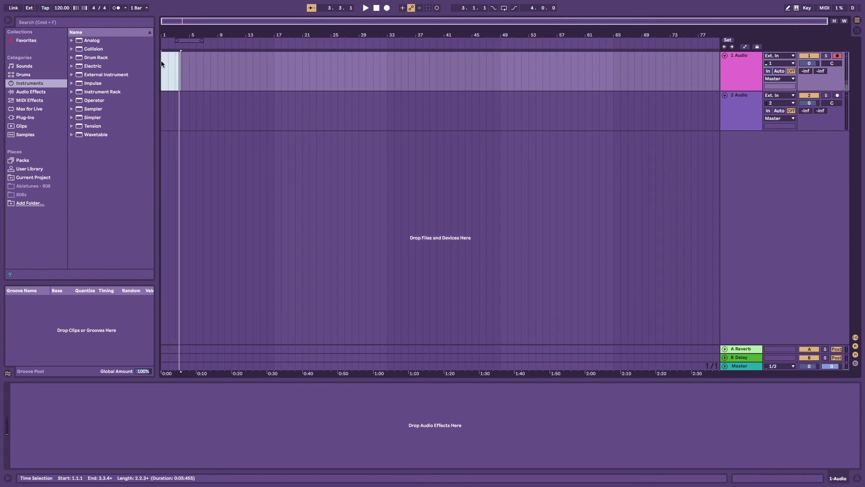
click(161, 63)
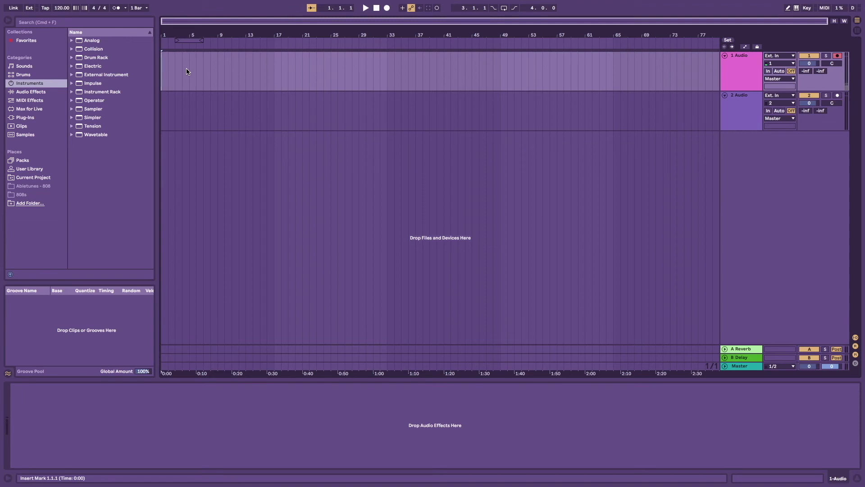
- Try the first audio track's volume and solo controls, restoring the volume to 0 and turning solo off
drag(809, 63, 809, 83)
key(Delete)
click(752, 77)
click(826, 56)
click(827, 56)
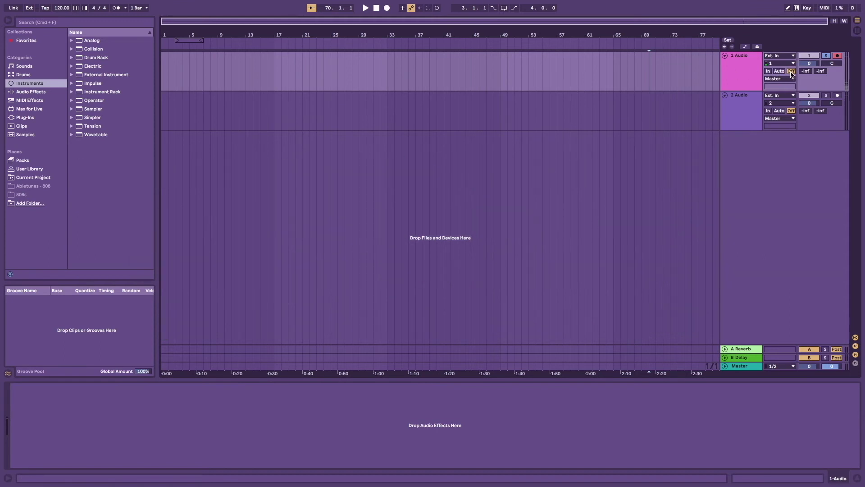
click(165, 68)
click(826, 56)
- Review the first audio track's input channel and output routing options, choosing Master as the output
click(771, 63)
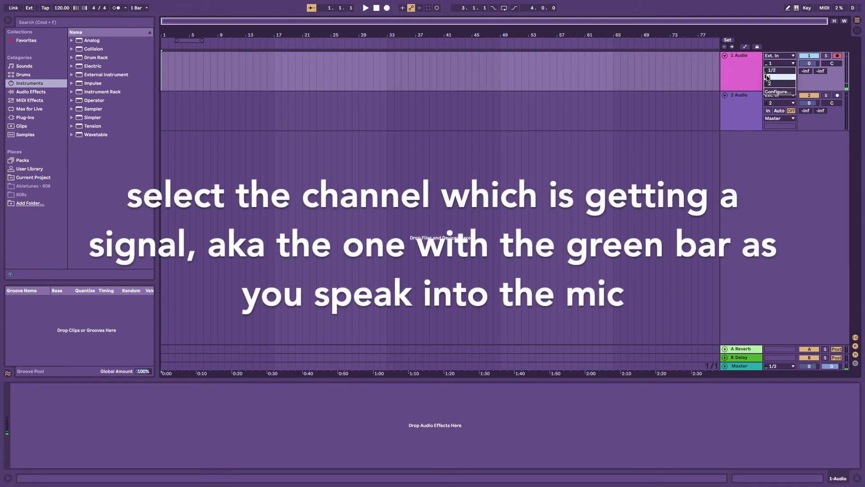
click(683, 74)
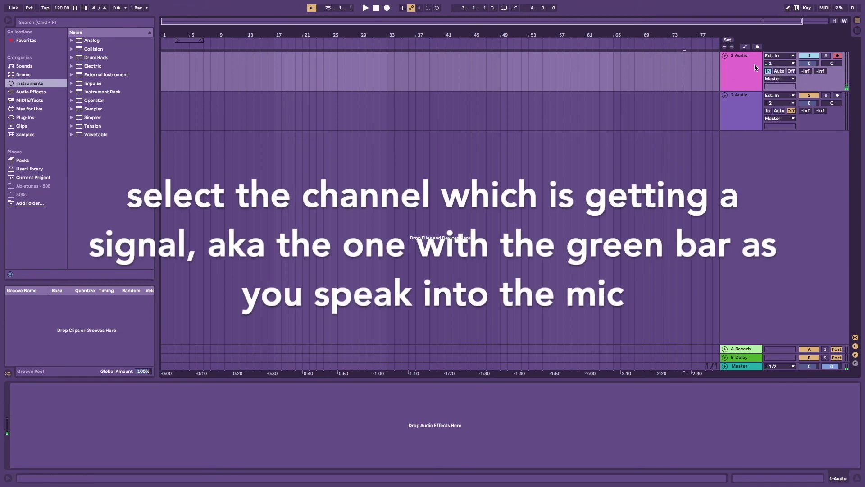
click(778, 63)
click(810, 84)
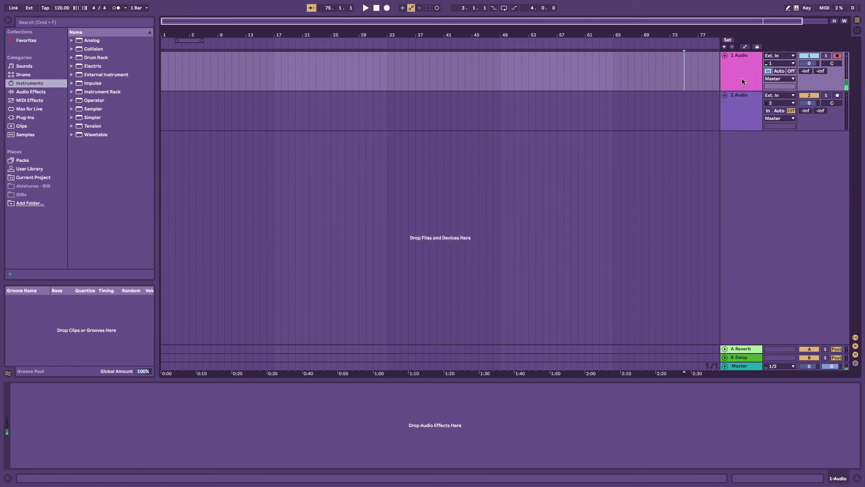
click(782, 82)
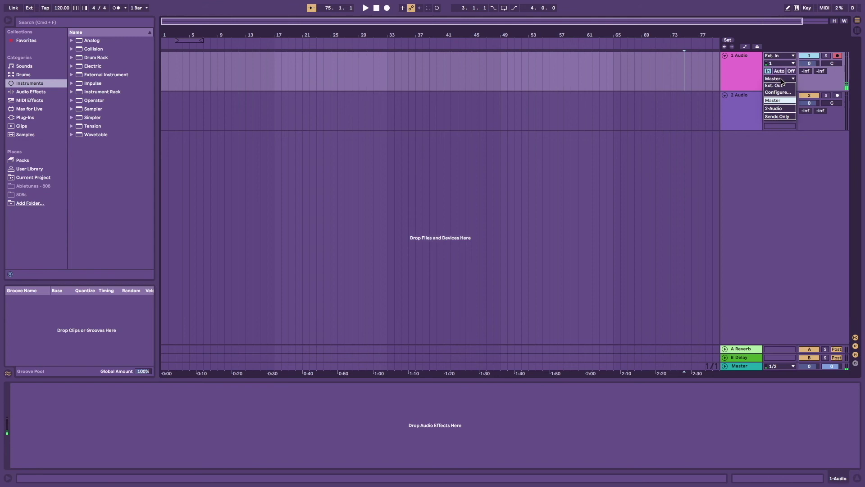
click(782, 102)
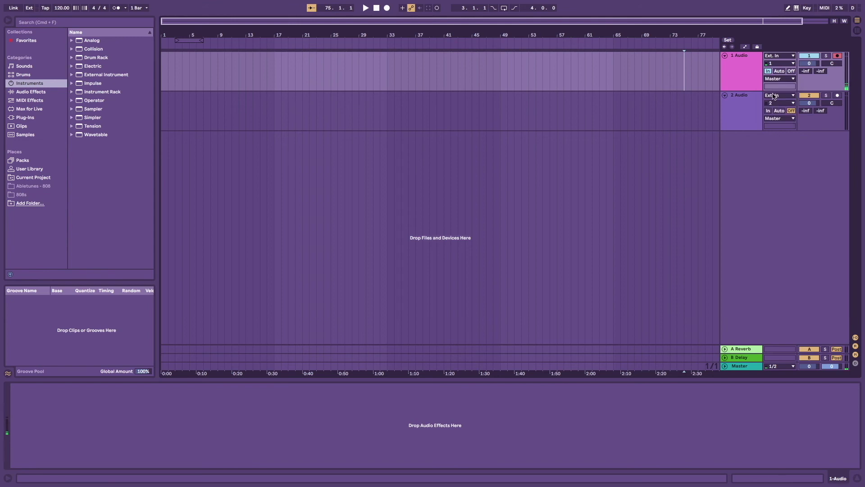
- Set the first audio track's monitoring to Off and rename the track vocals
click(750, 80)
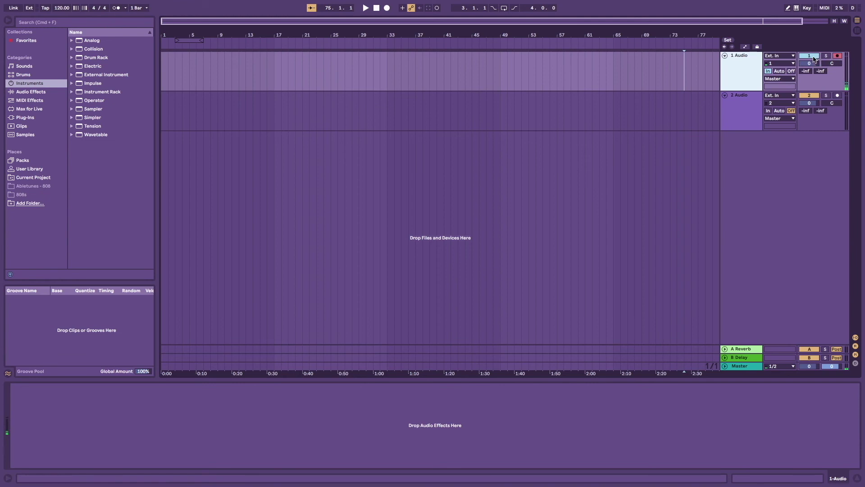
click(791, 71)
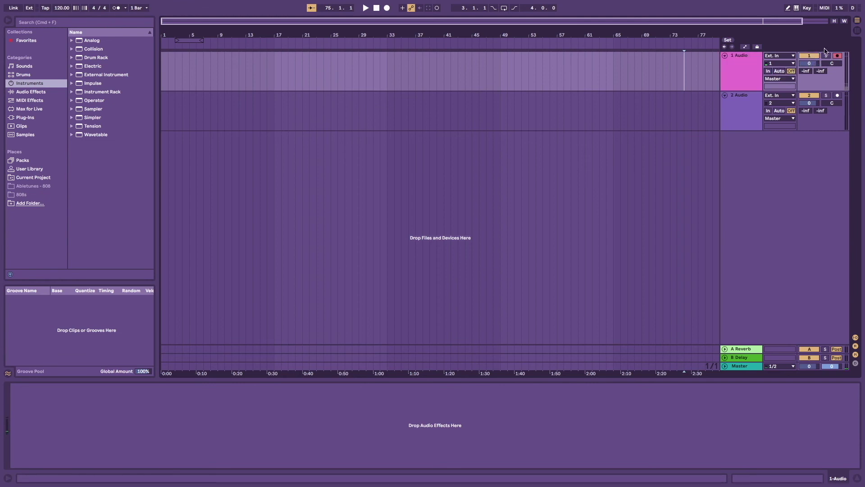
click(736, 73)
right_click(742, 63)
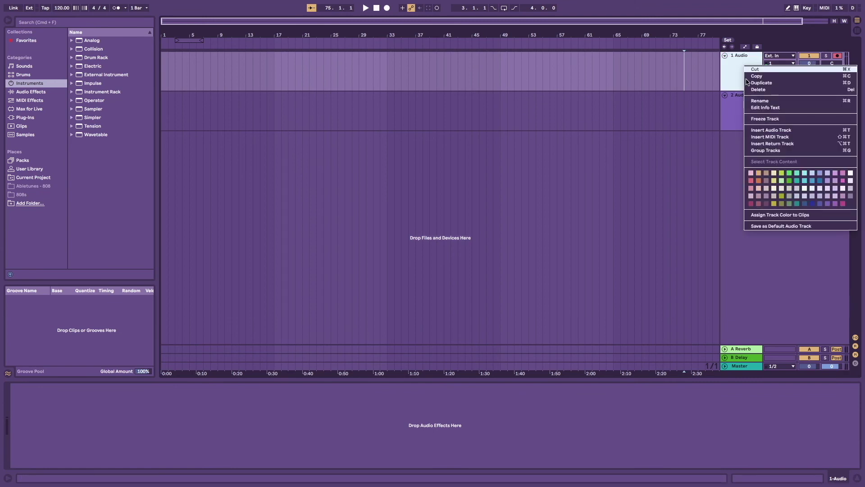
click(761, 105)
text(bov)
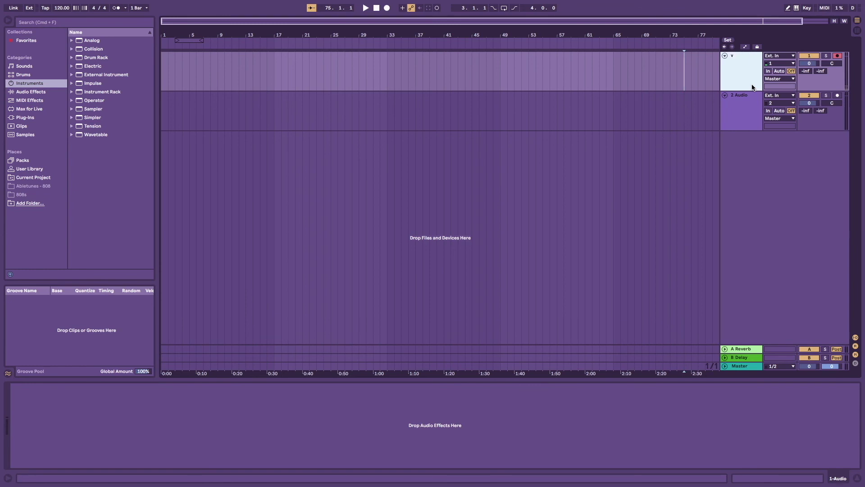
text(als)
key(Return)
click(649, 149)
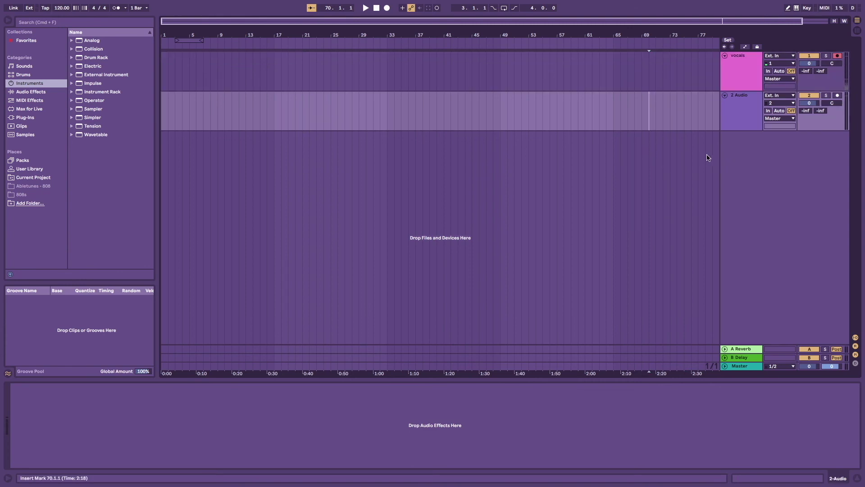